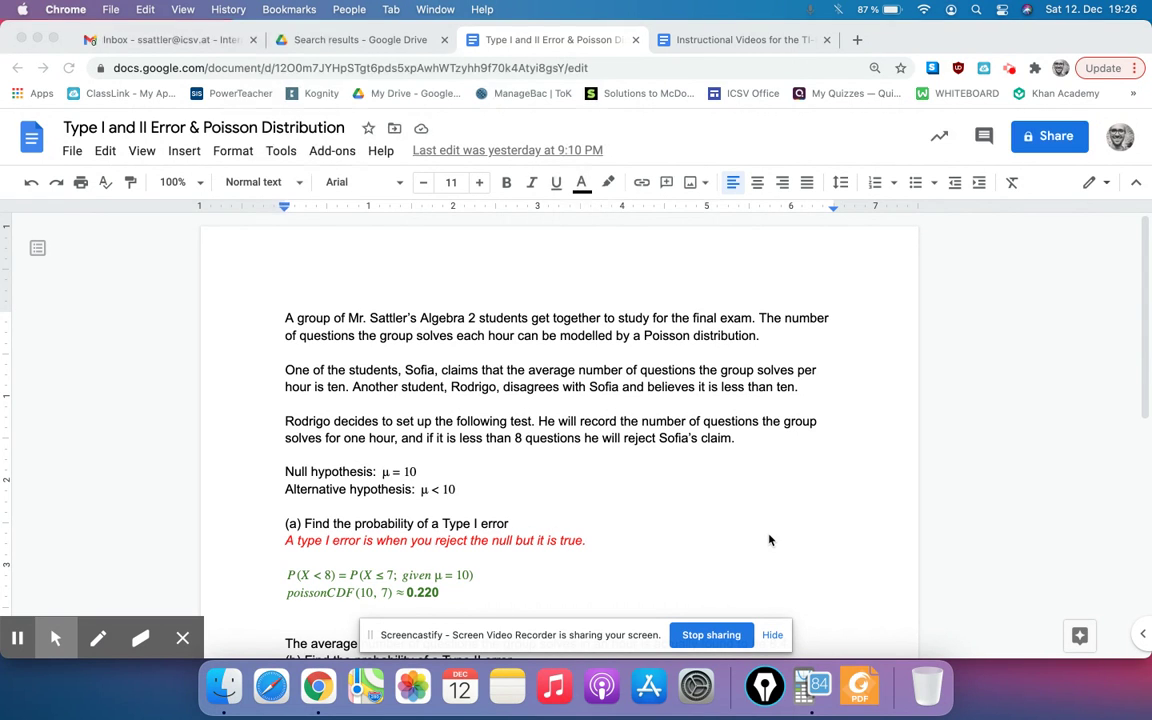
Step: Read the Poisson problem in the Google Doc, briefly highlighting the paragraph on the two students' claims
scroll(769, 540, "down", 1)
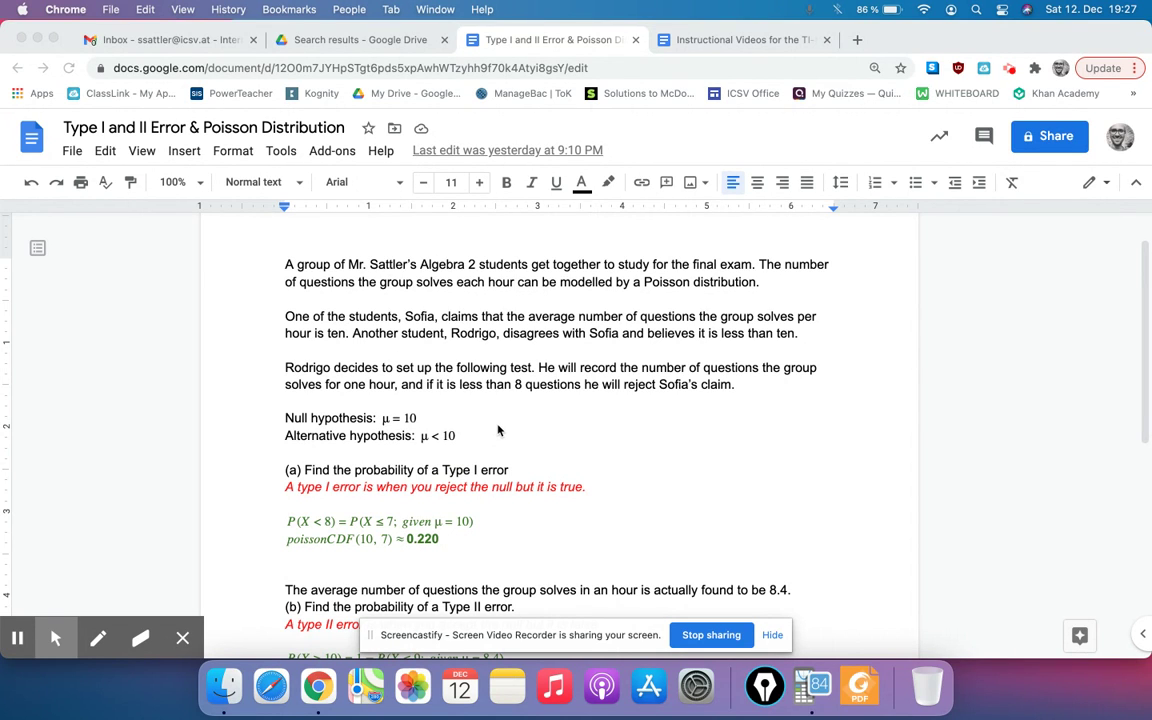
scroll(419, 465, "down", 1)
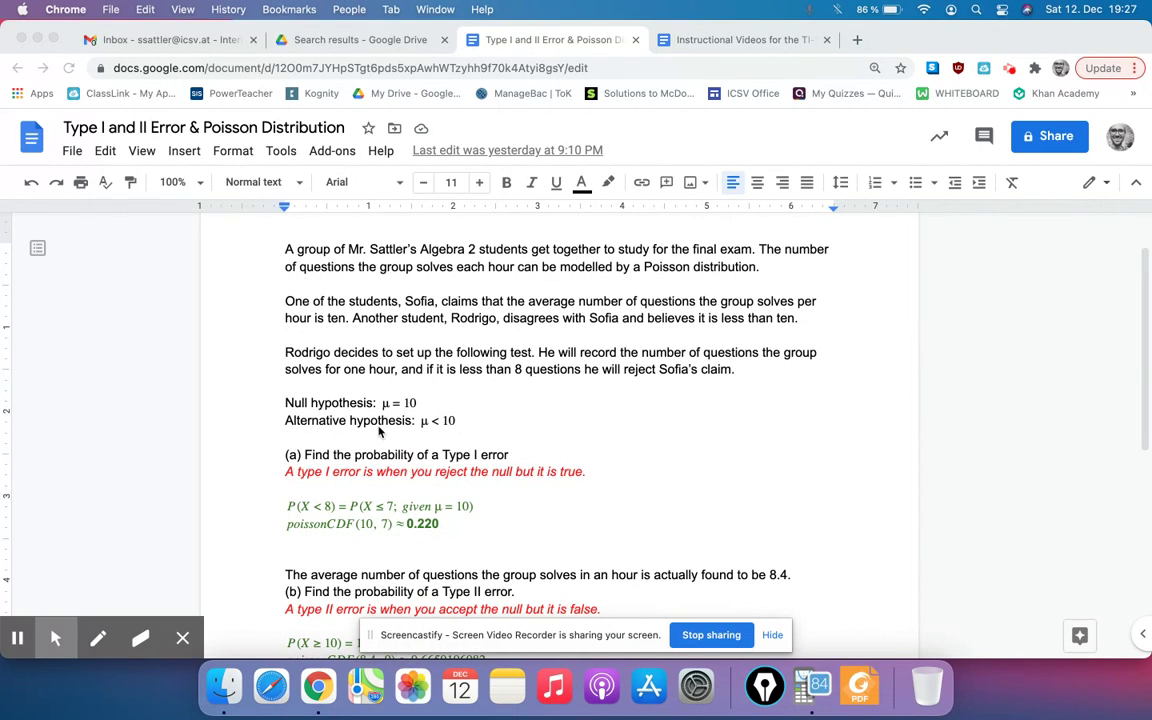
scroll(410, 425, "up", 1)
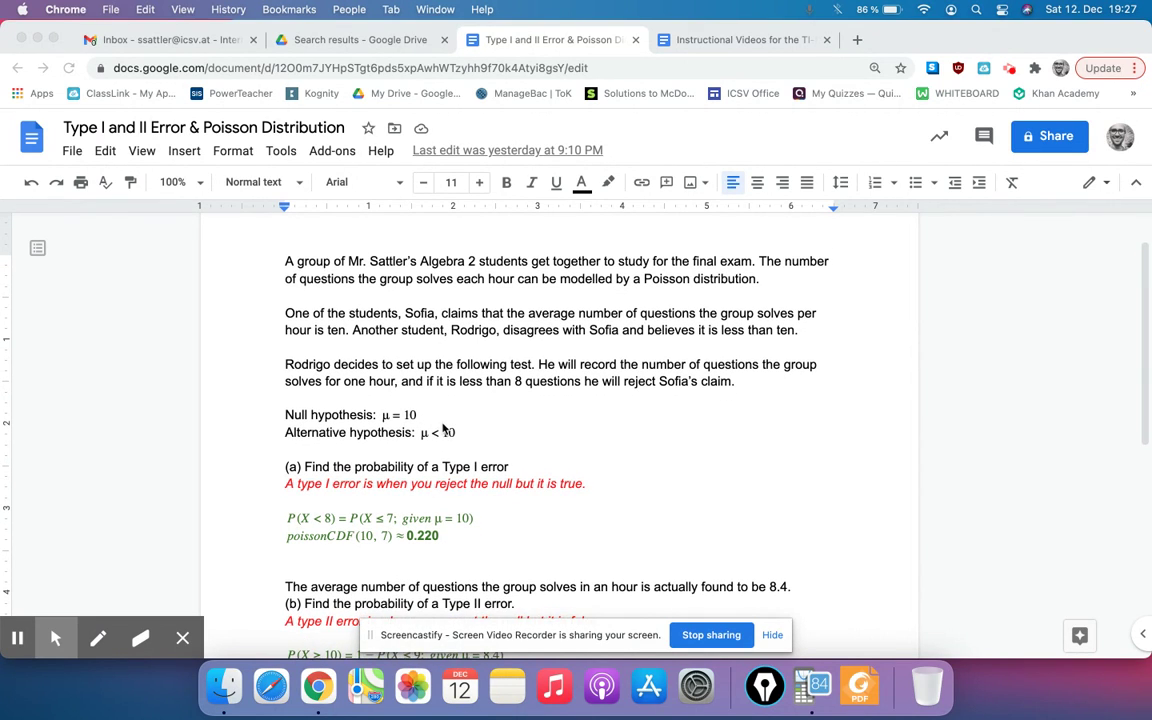
left_click(287, 315)
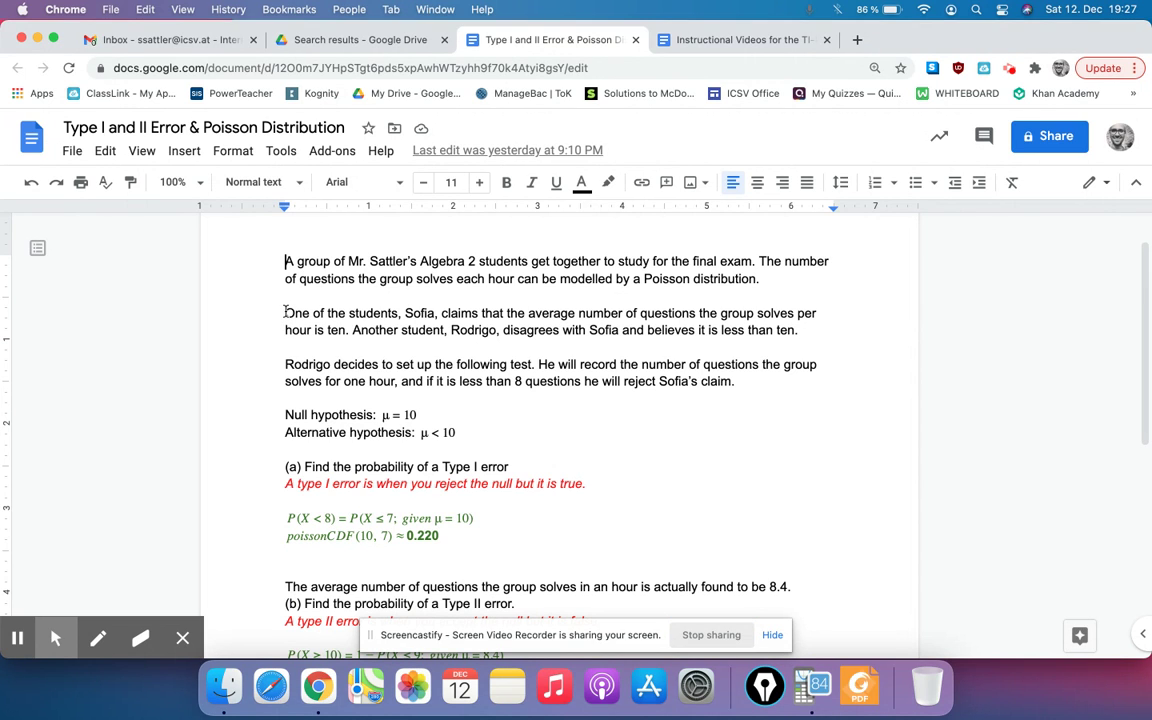
left_click_drag(287, 313, 806, 333)
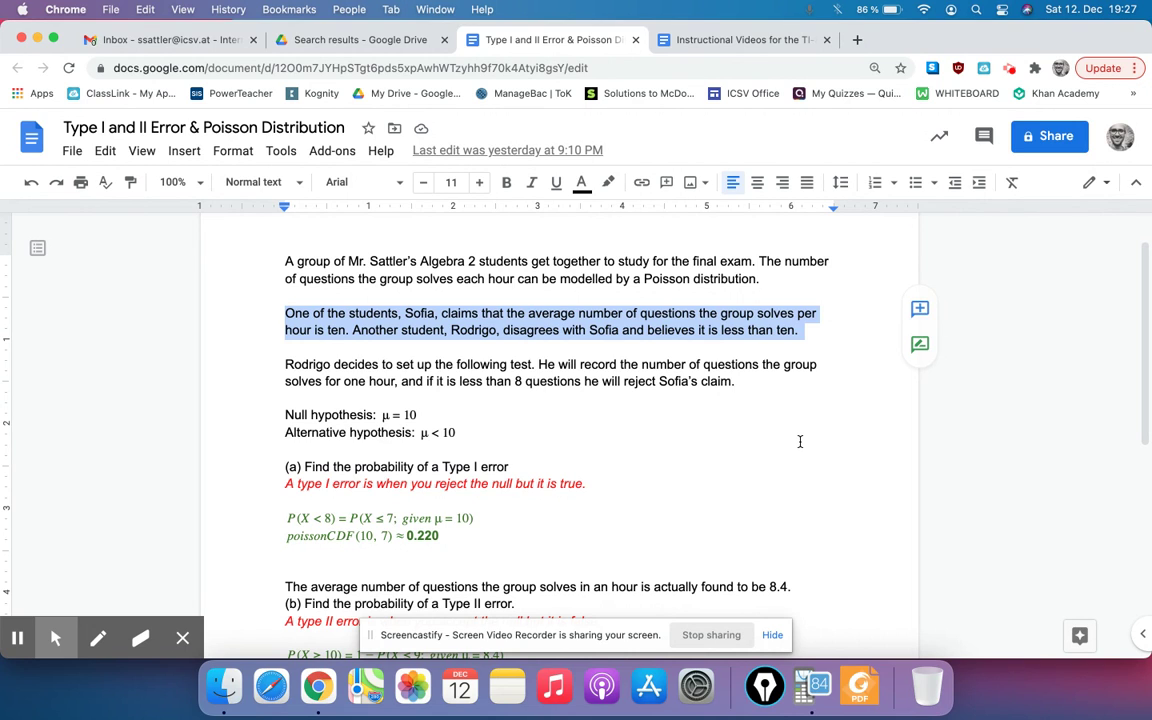
left_click(550, 330)
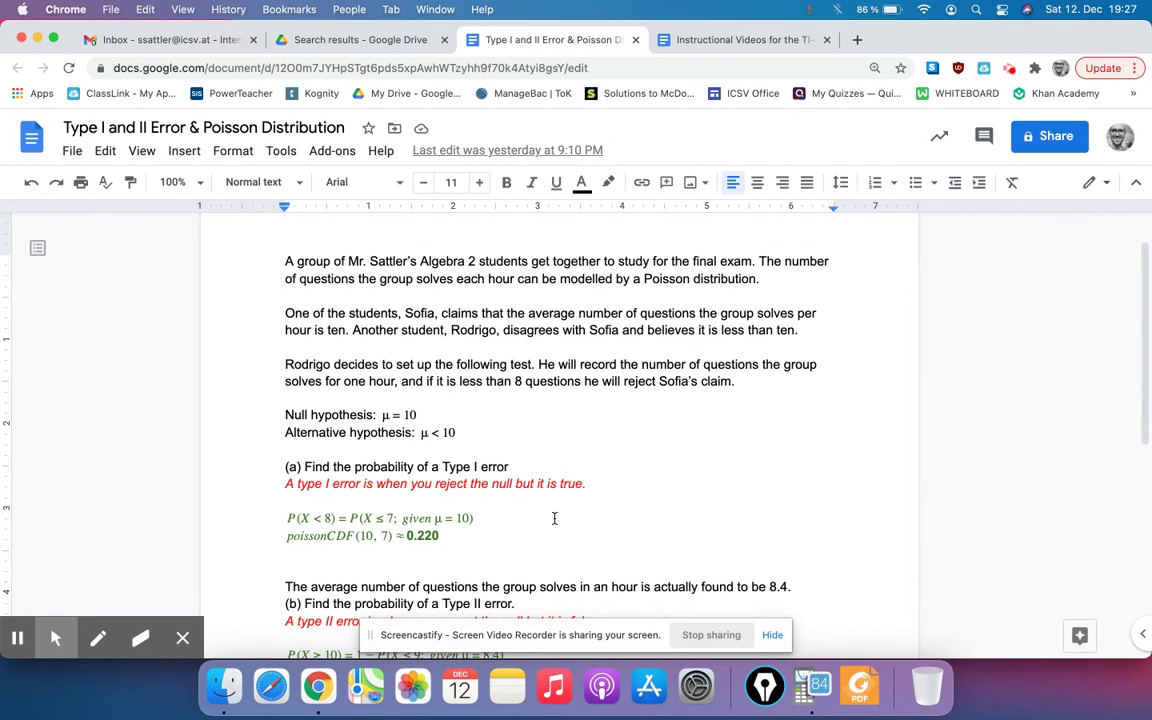
left_click(546, 330)
Step: In the TI-84 emulator, choose poissoncdf( from the 2nd VARS distributions menu
left_click(818, 684)
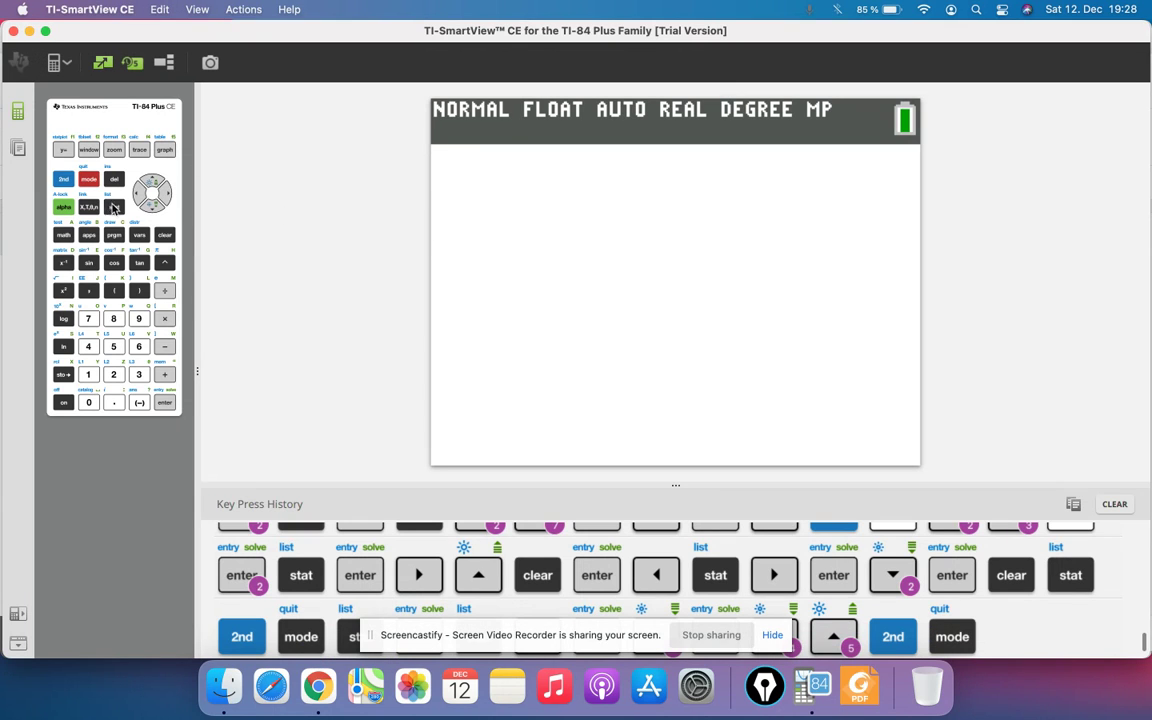
left_click(68, 180)
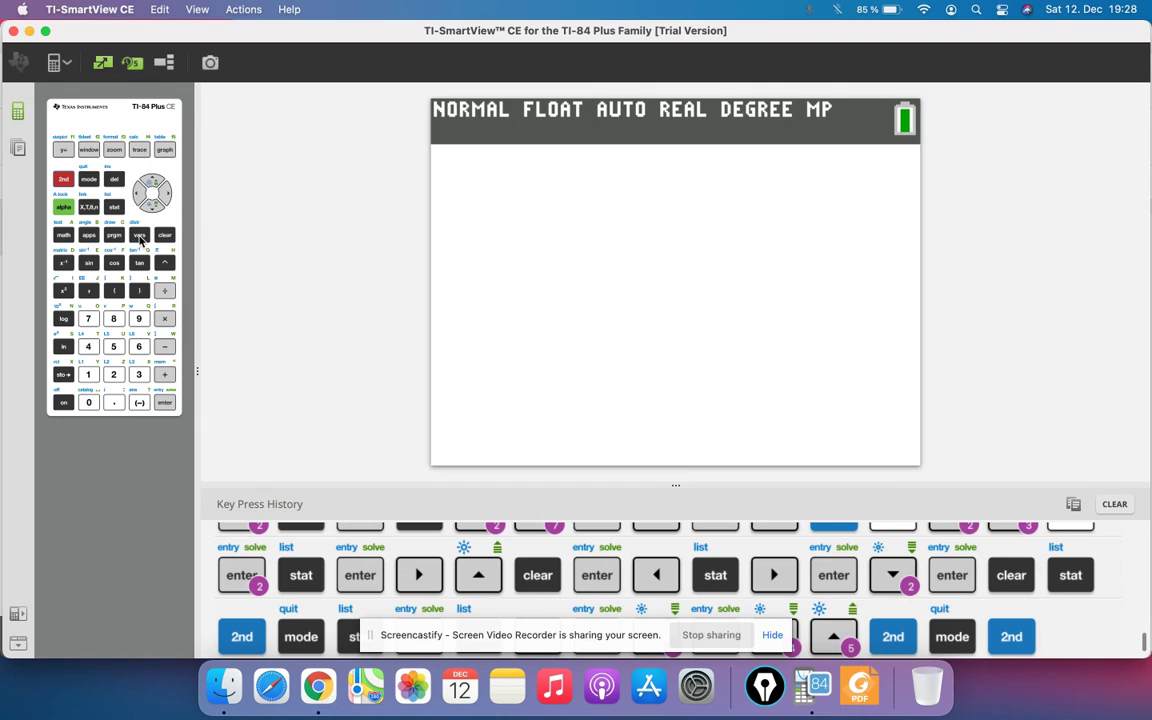
left_click(140, 229)
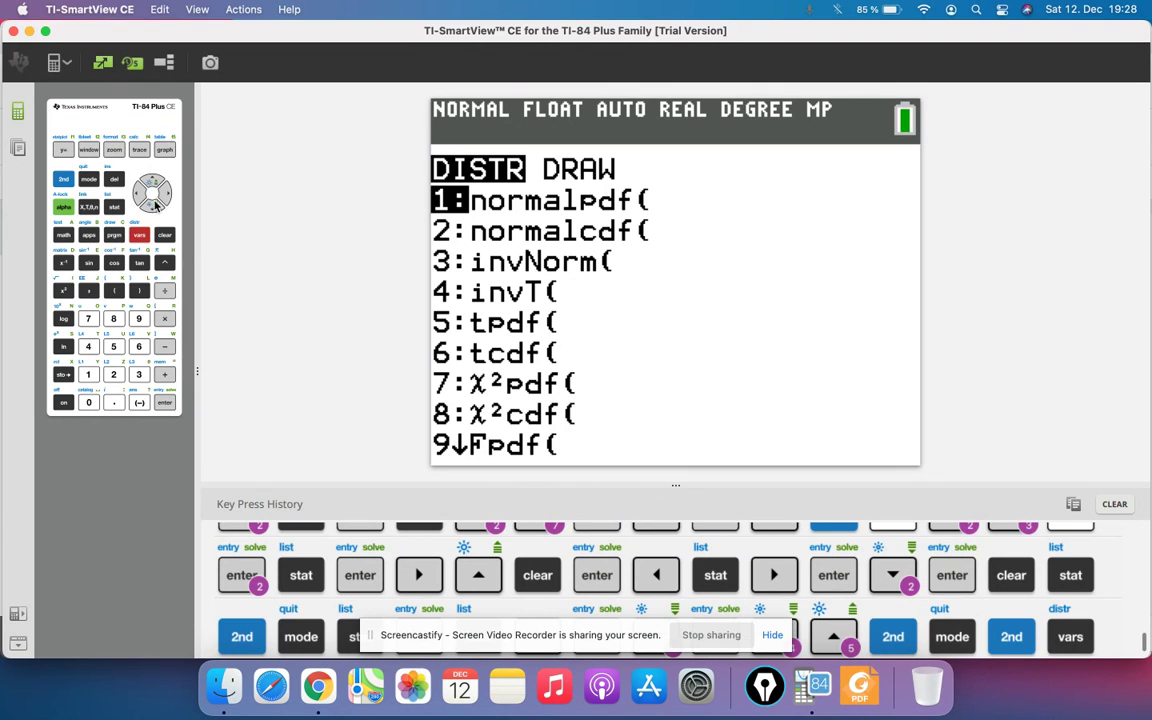
left_click(153, 185)
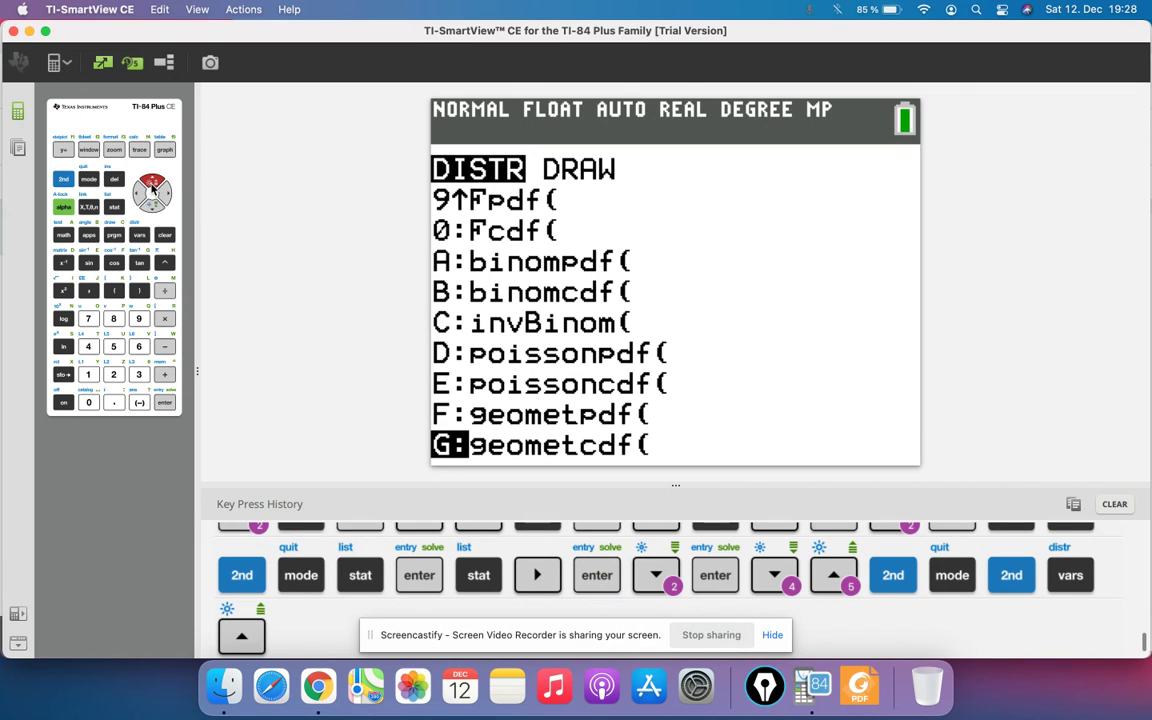
left_click(153, 185)
left_click(153, 185)
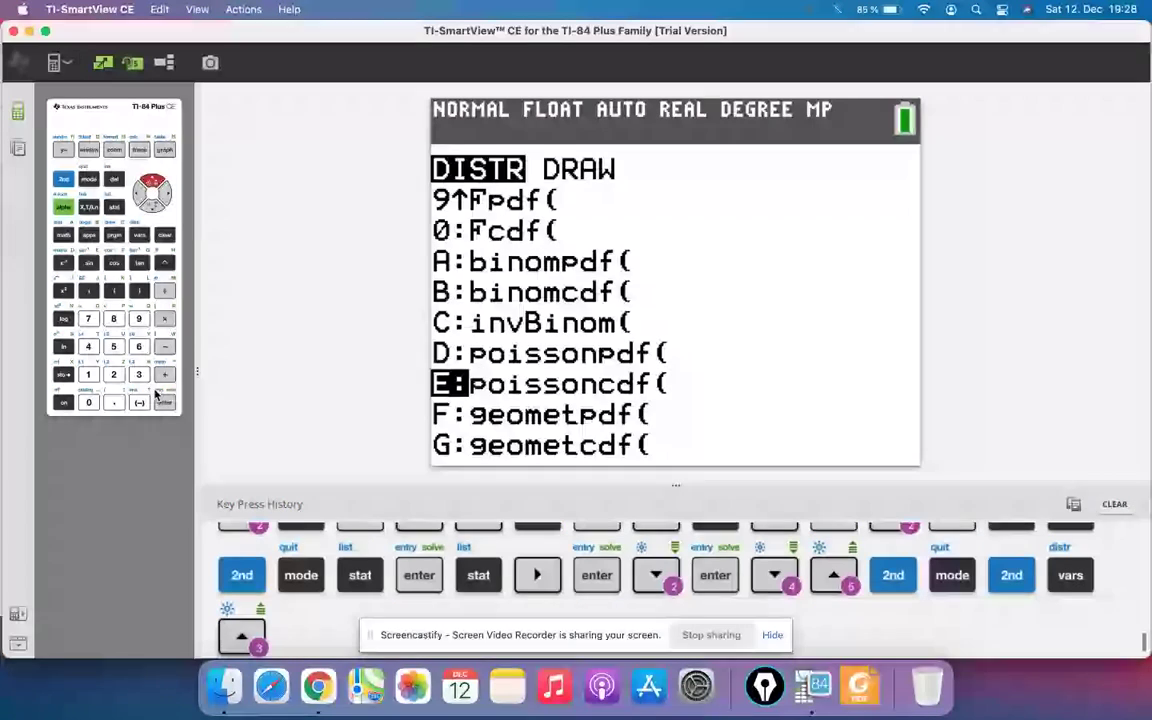
key("Return")
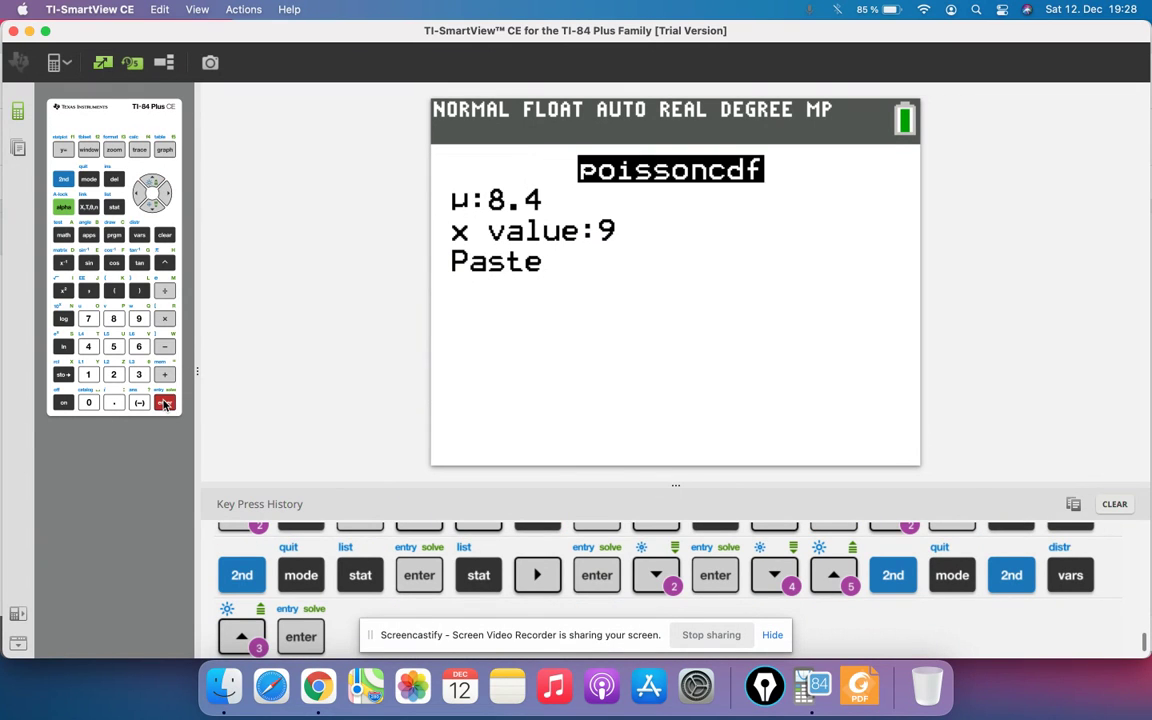
Step: Enter μ = 10 and x = 7, then paste and evaluate poissoncdf(10,7) to 0.2202206466
left_click(89, 375)
left_click(89, 403)
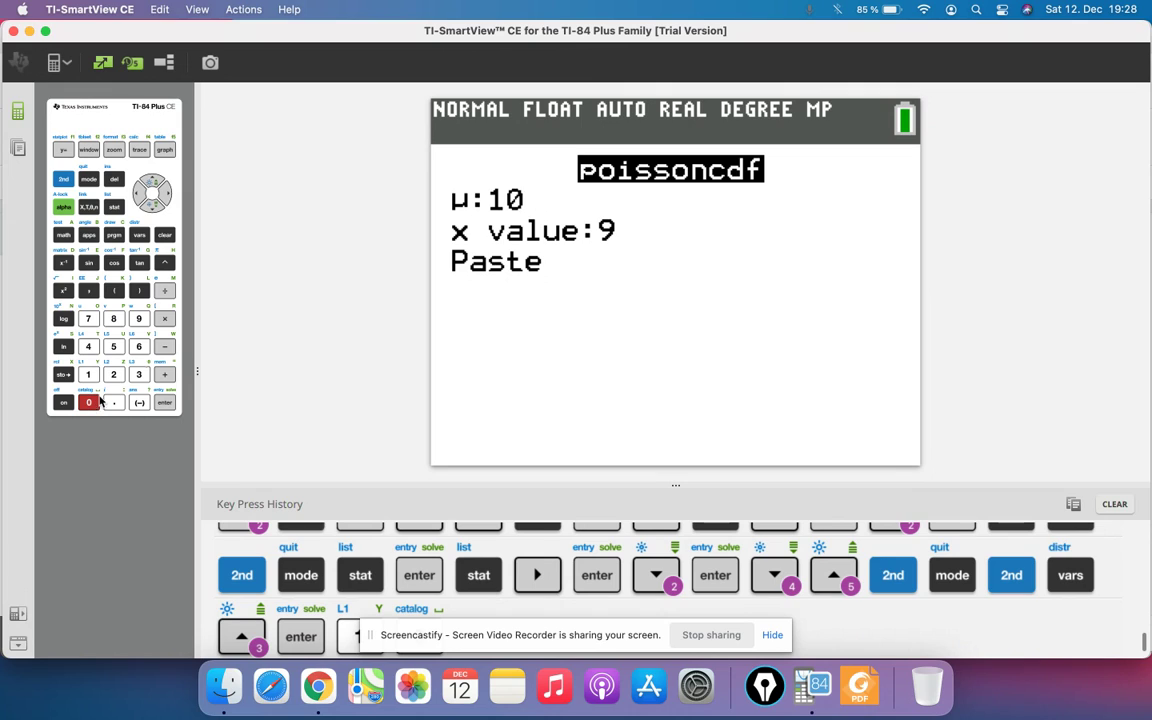
left_click(152, 206)
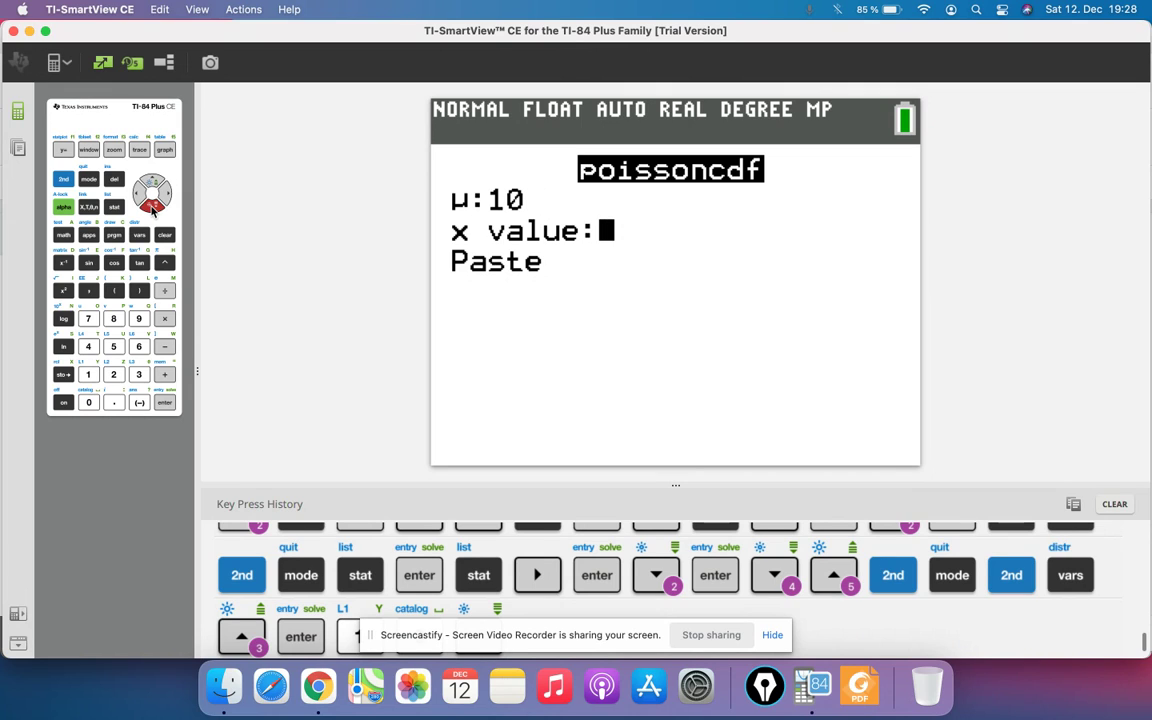
type("9")
left_click(88, 318)
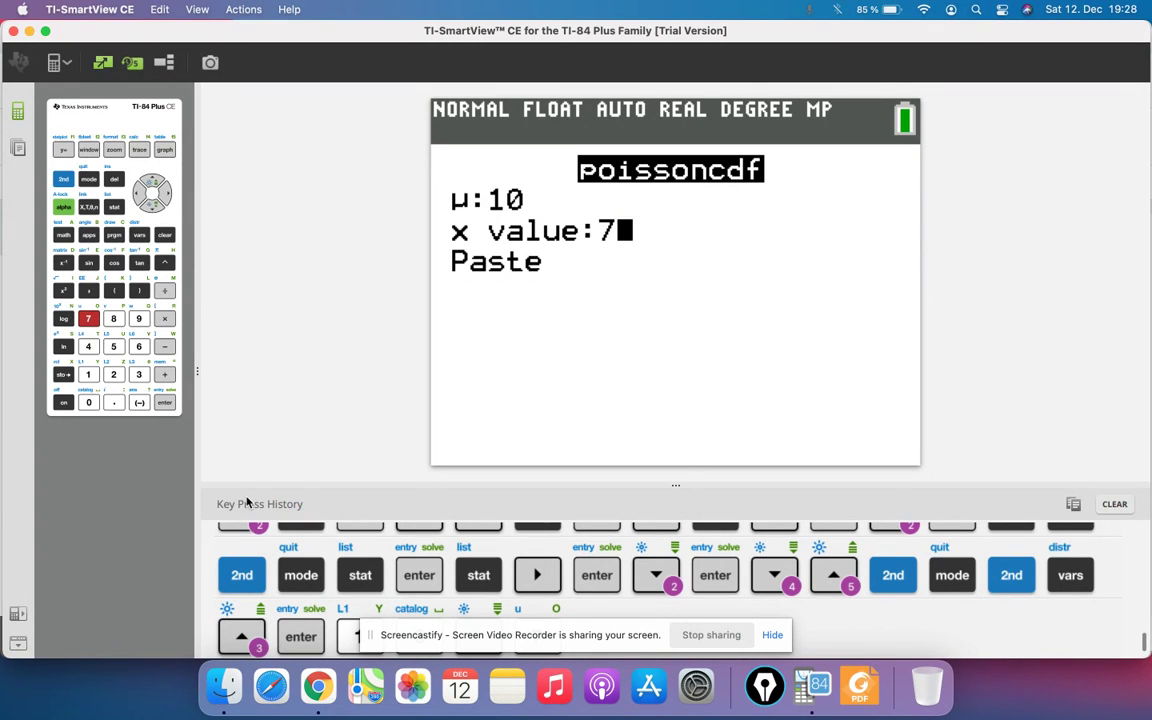
key("super+Tab")
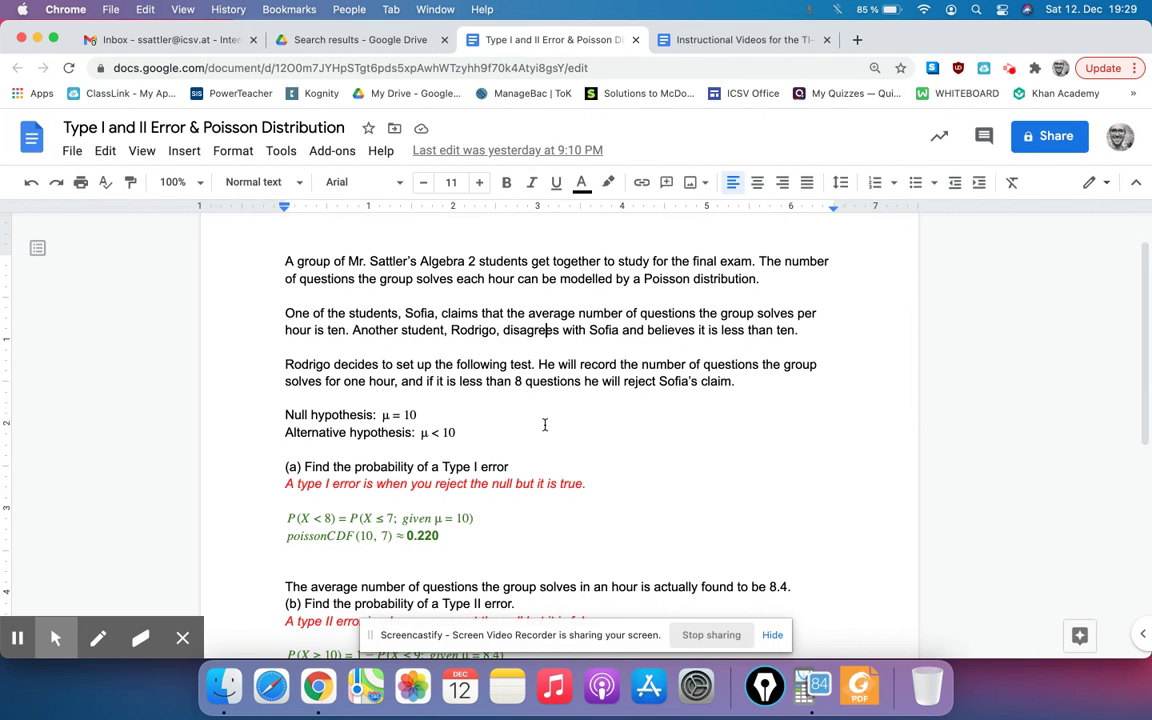
key("super+Tab")
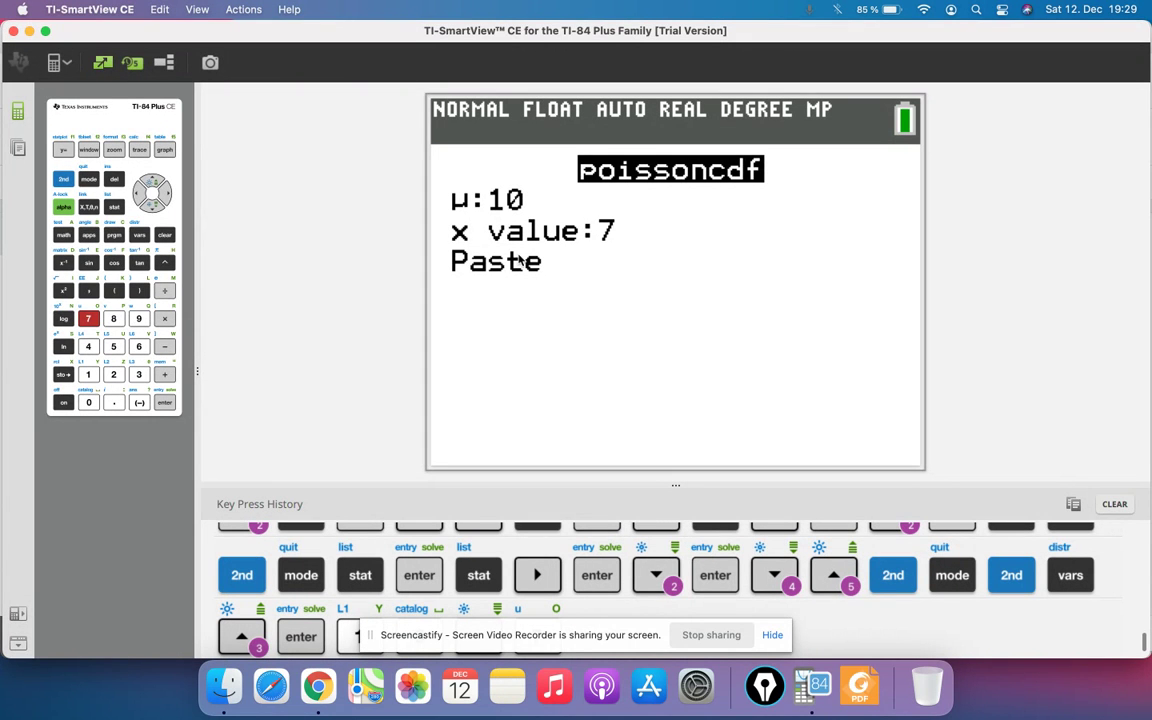
left_click(152, 205)
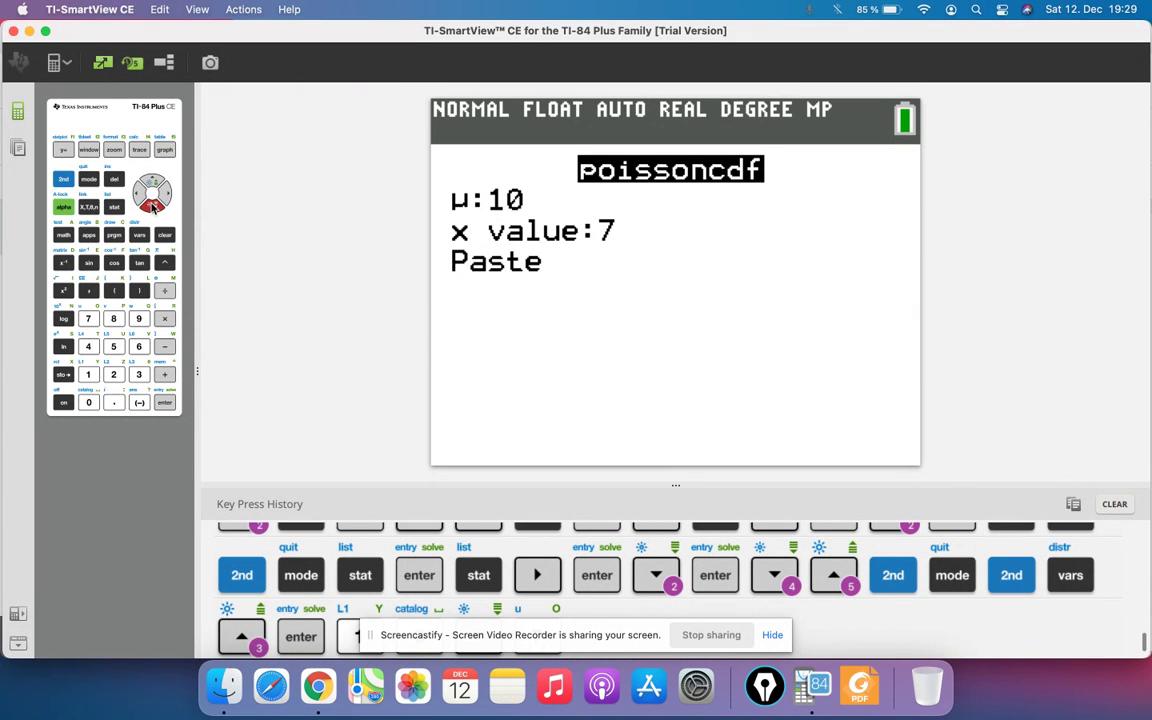
left_click(164, 402)
left_click(164, 402)
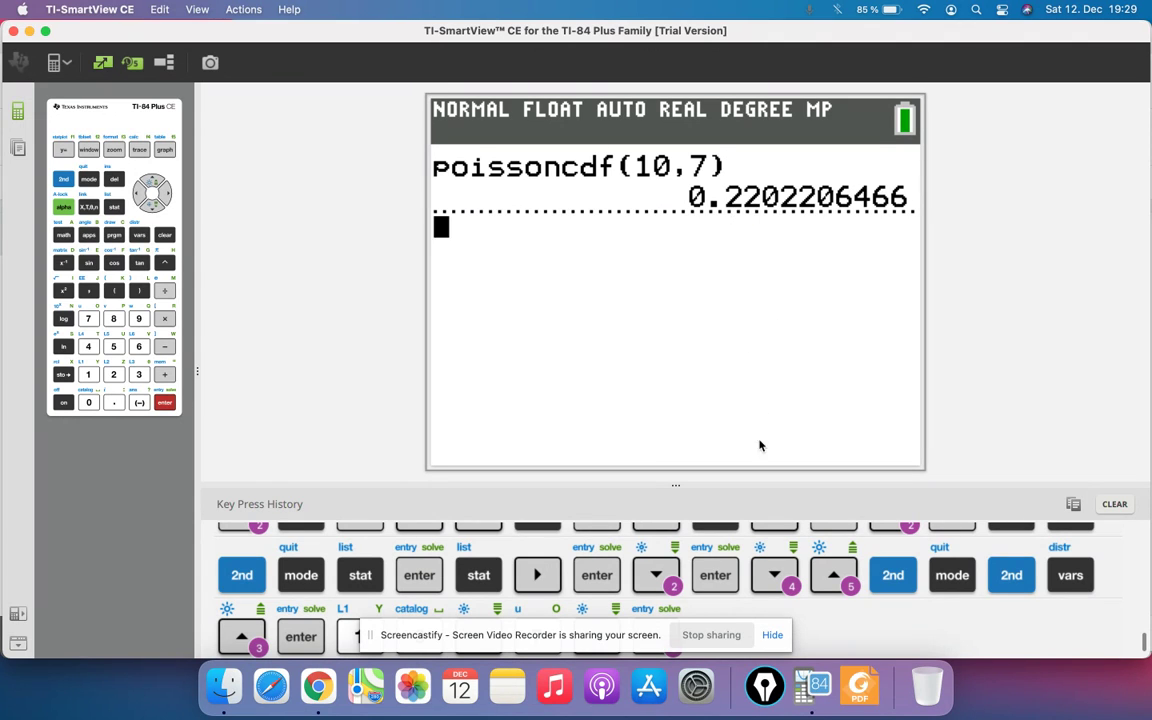
left_click(315, 686)
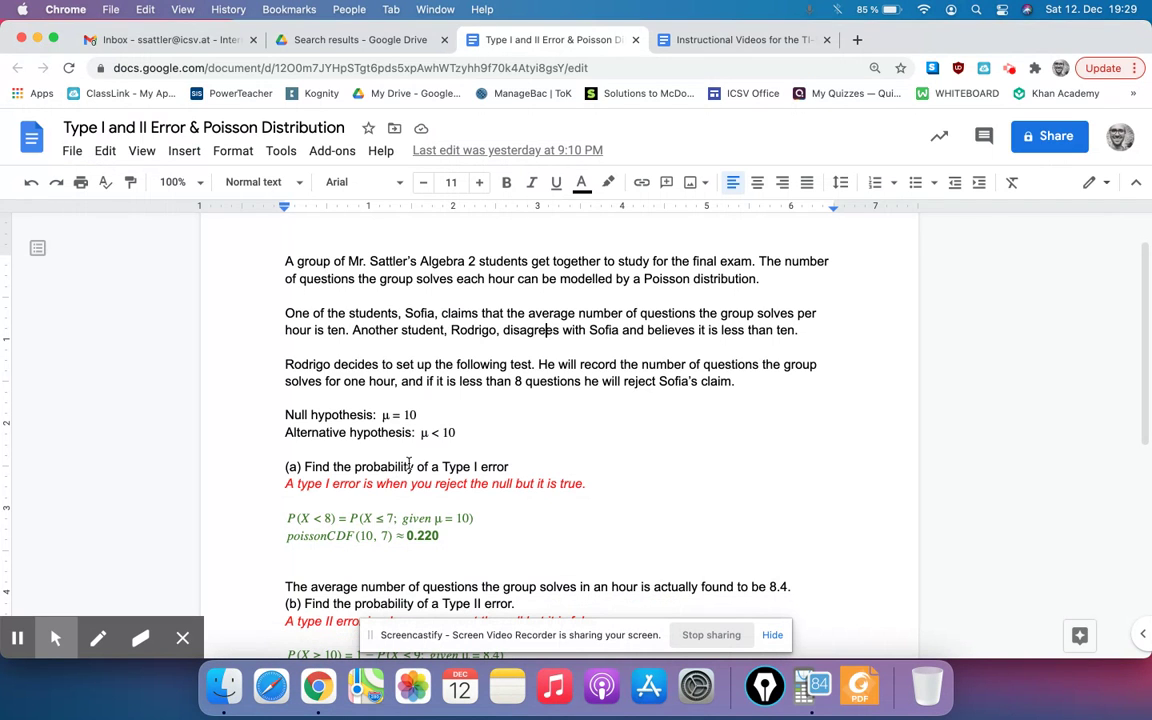
scroll(414, 463, "down", 2)
scroll(414, 463, "down", 4)
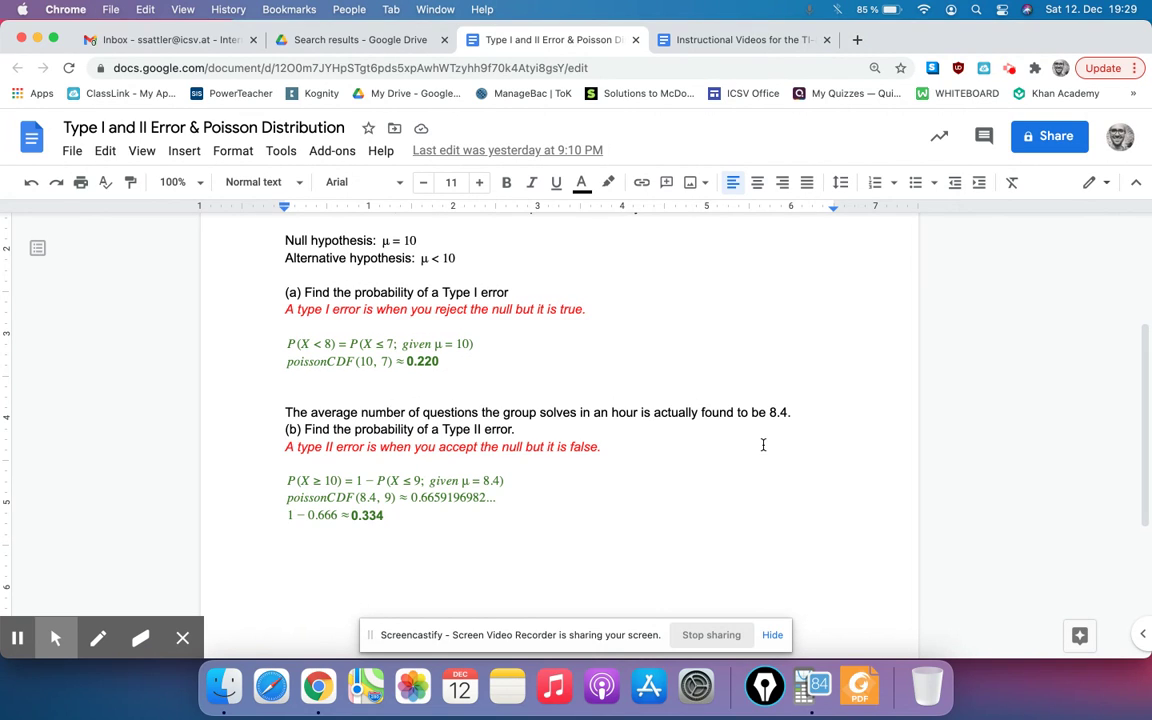
scroll(763, 444, "up", 3)
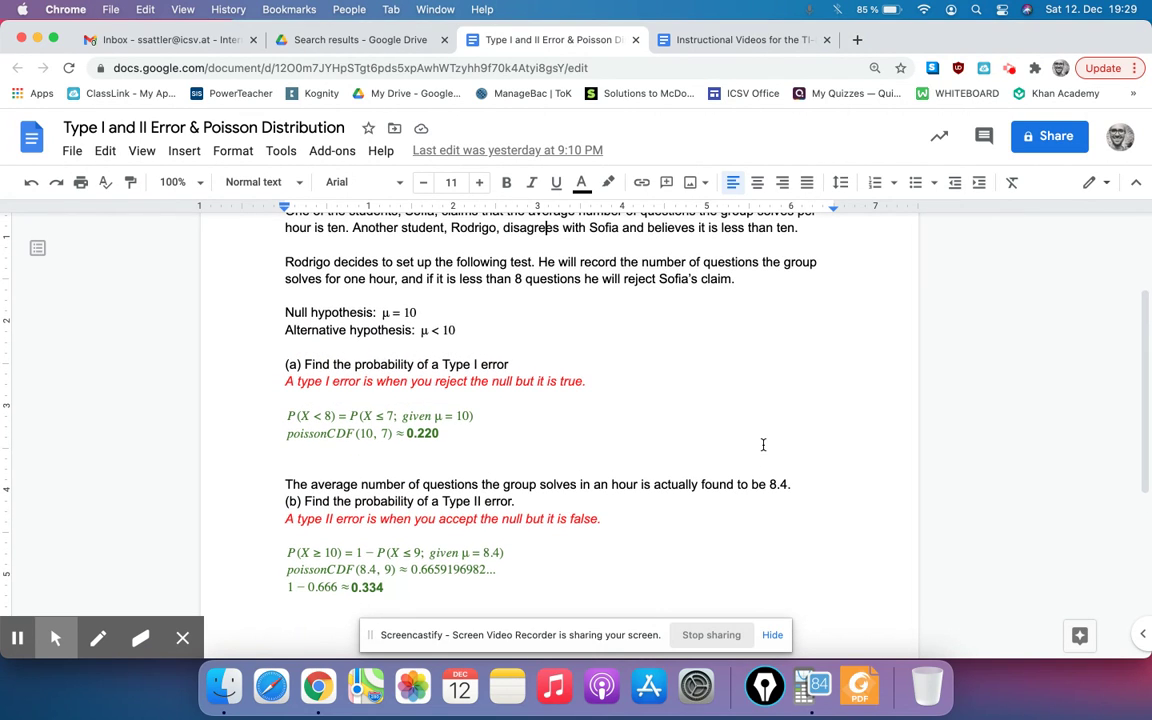
scroll(480, 242, "up", 1)
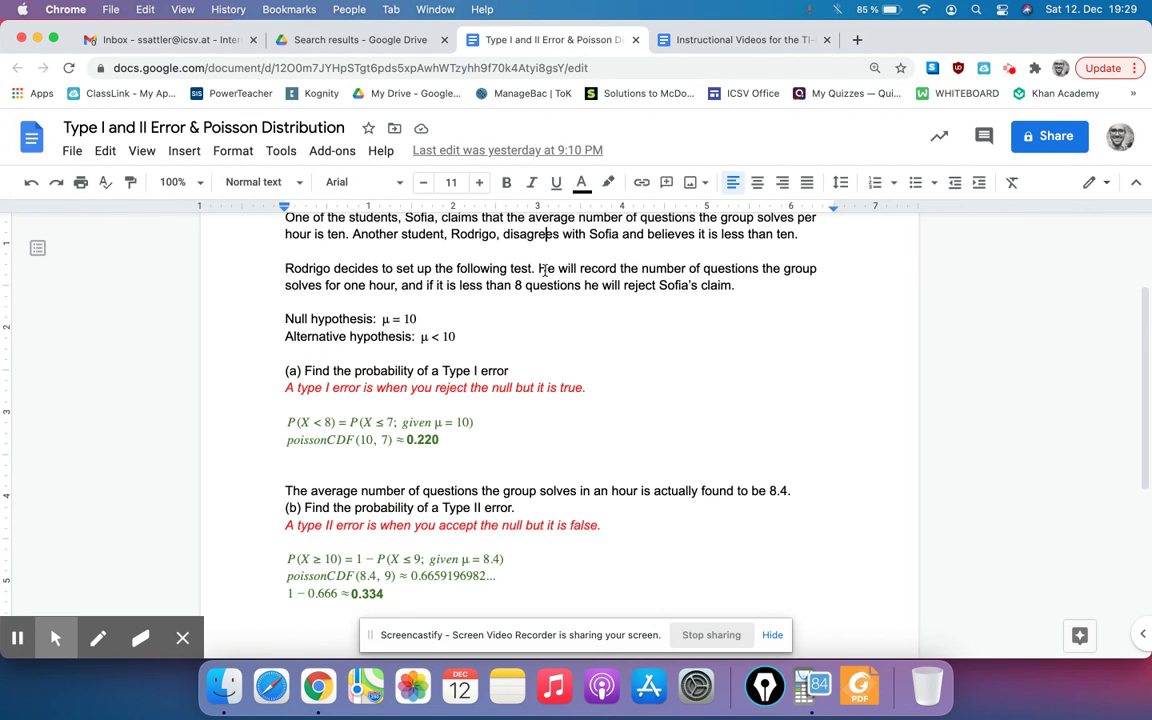
scroll(572, 372, "down", 1)
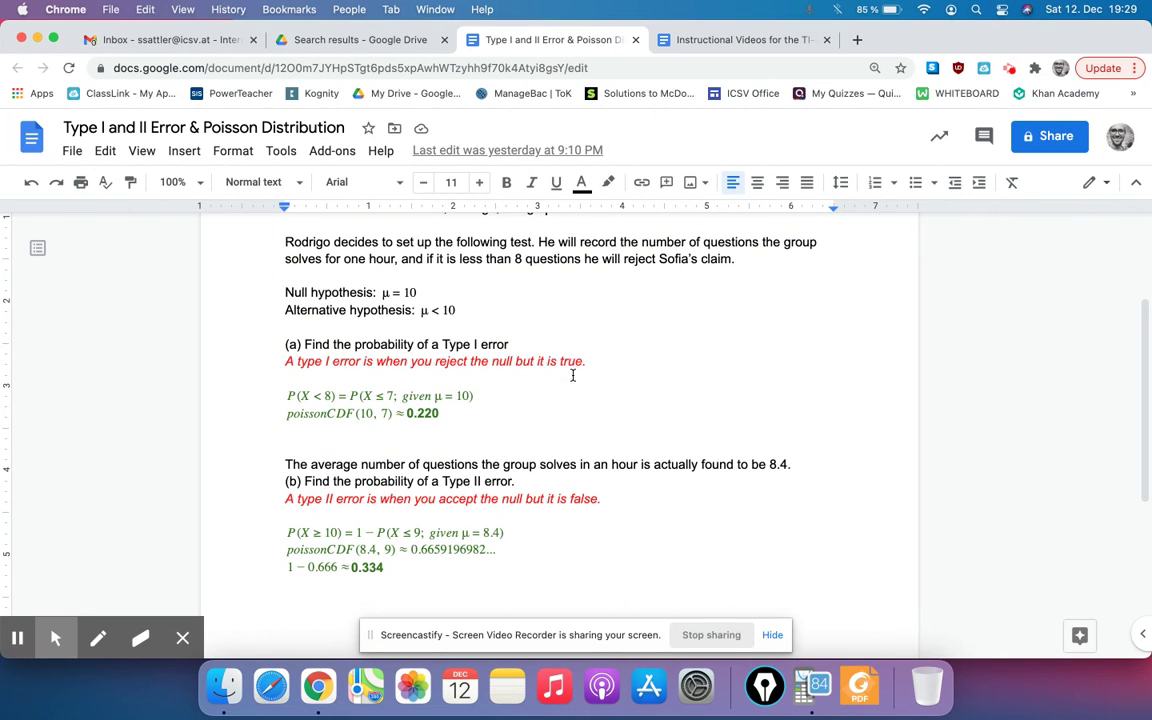
scroll(572, 375, "up", 2)
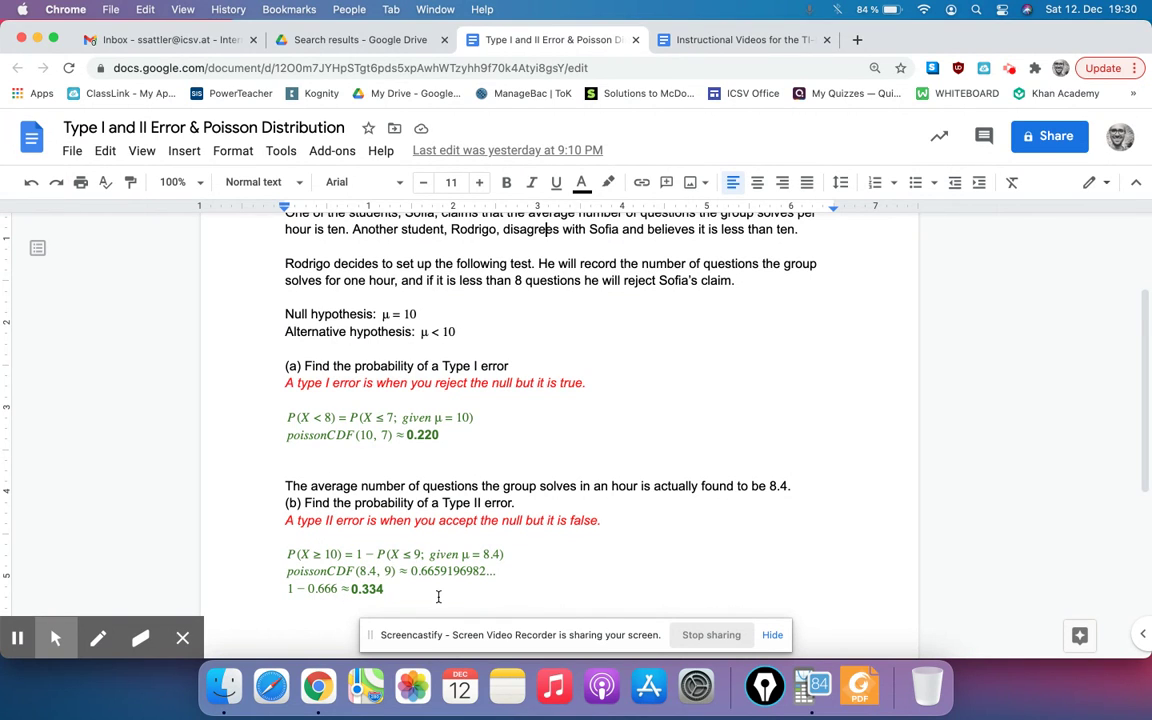
Step: In the calculator emulator, open the poissoncdf( entry form from the 2nd VARS distributions list
left_click(812, 685)
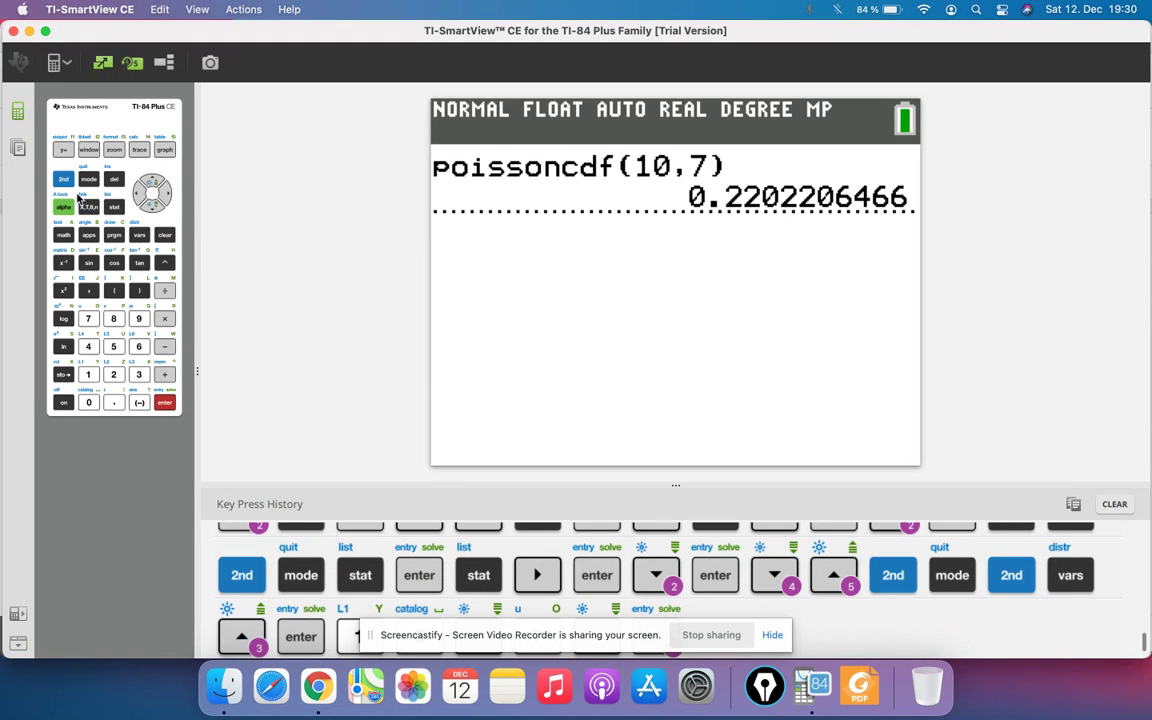
left_click(62, 178)
left_click(139, 234)
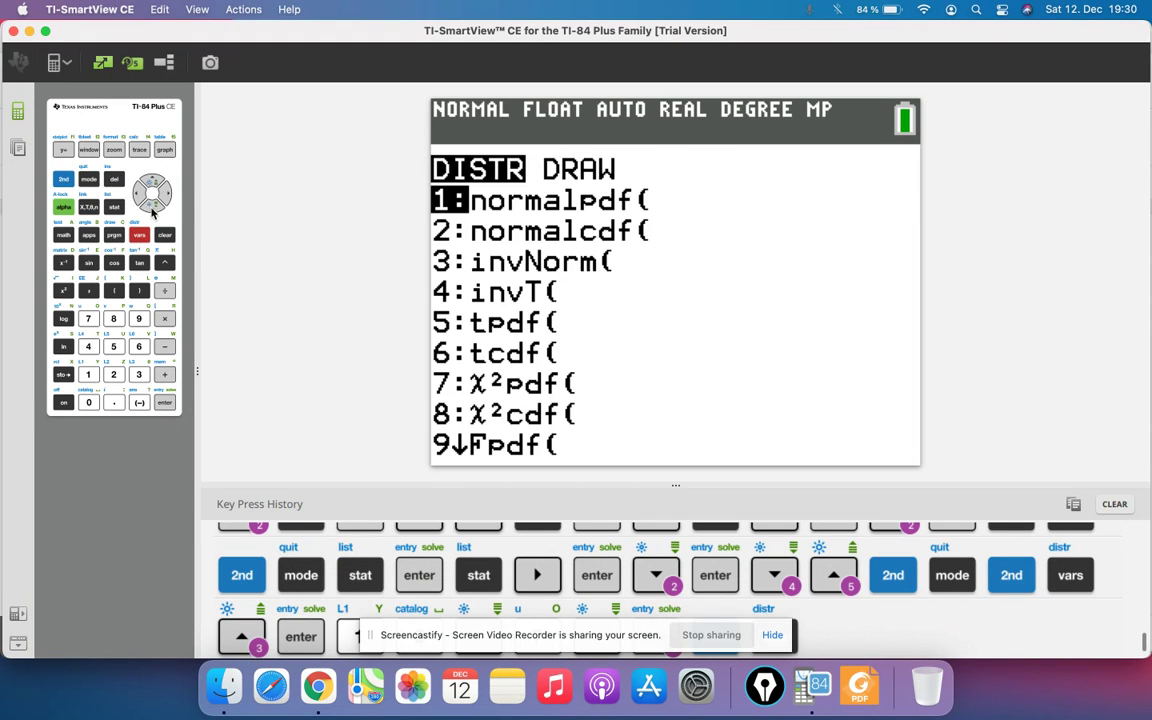
left_click(152, 183)
left_click(152, 183)
left_click(152, 183)
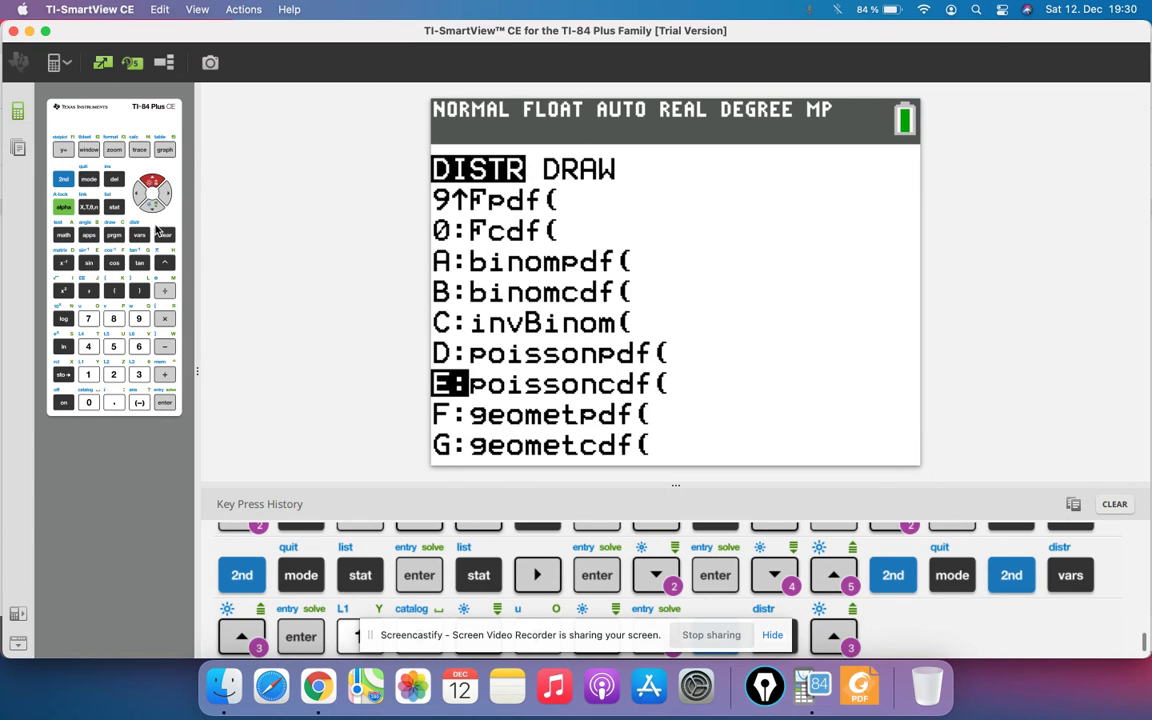
left_click(162, 401)
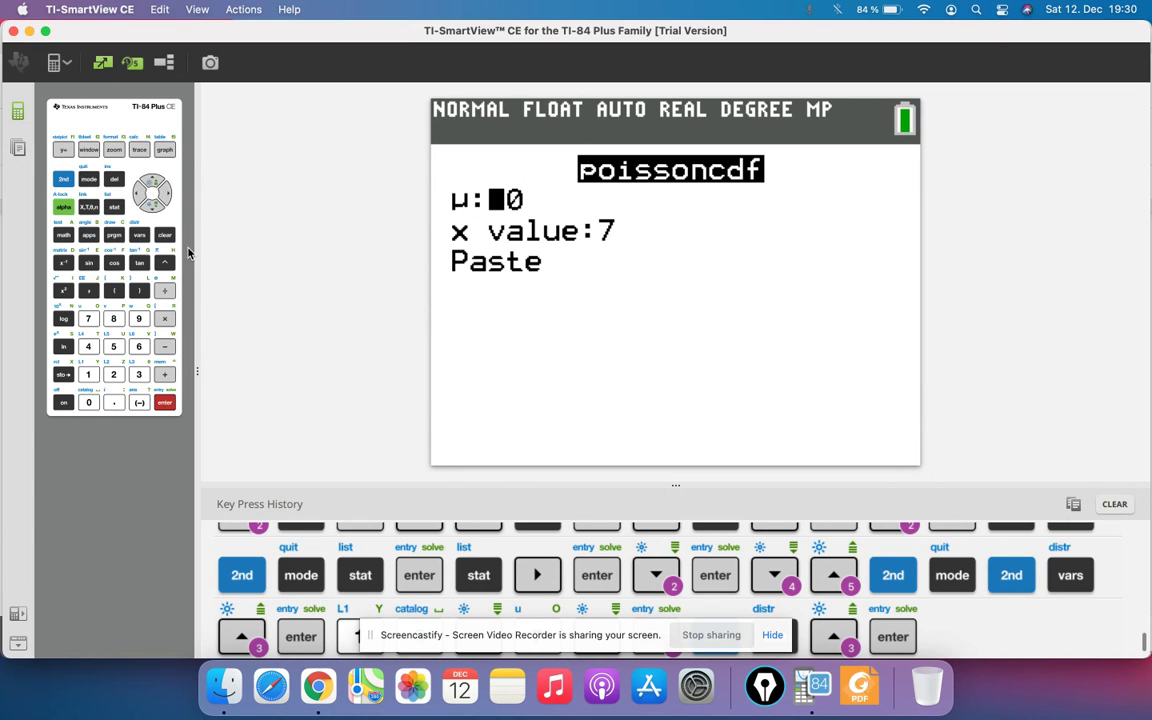
Step: Set μ = 8.4 and x = 9, then paste and evaluate poissoncdf(8.4,9) to 0.6659196982
left_click(113, 318)
left_click(113, 402)
left_click(88, 346)
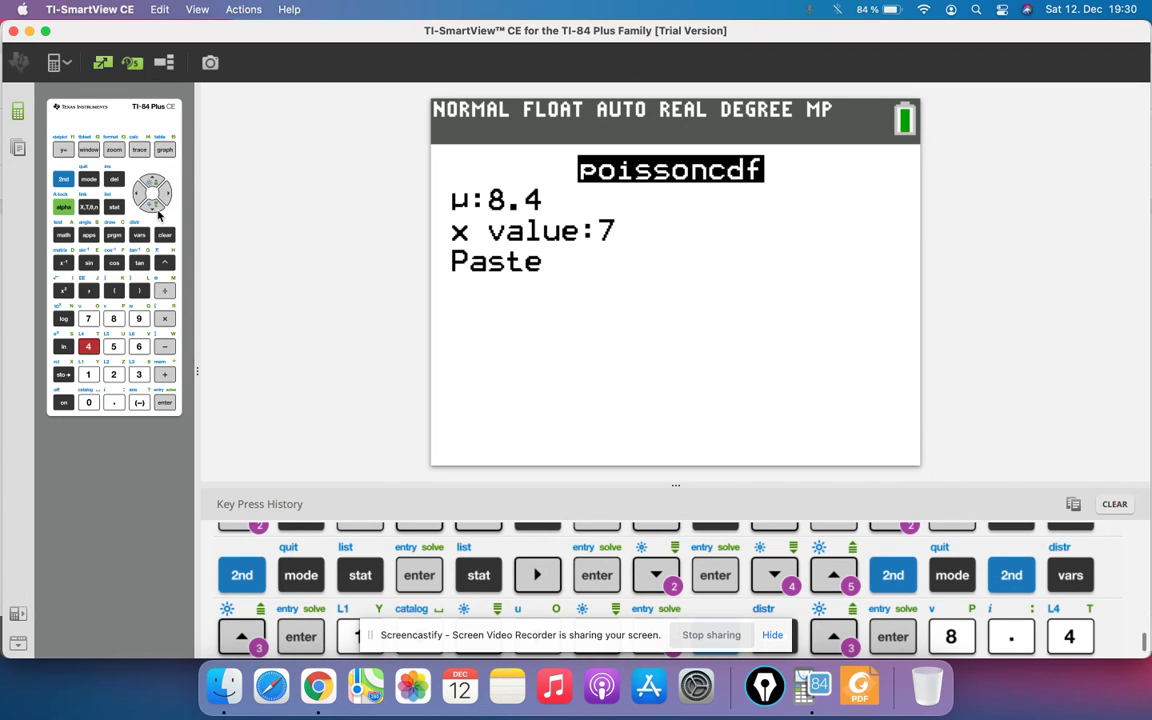
left_click(153, 206)
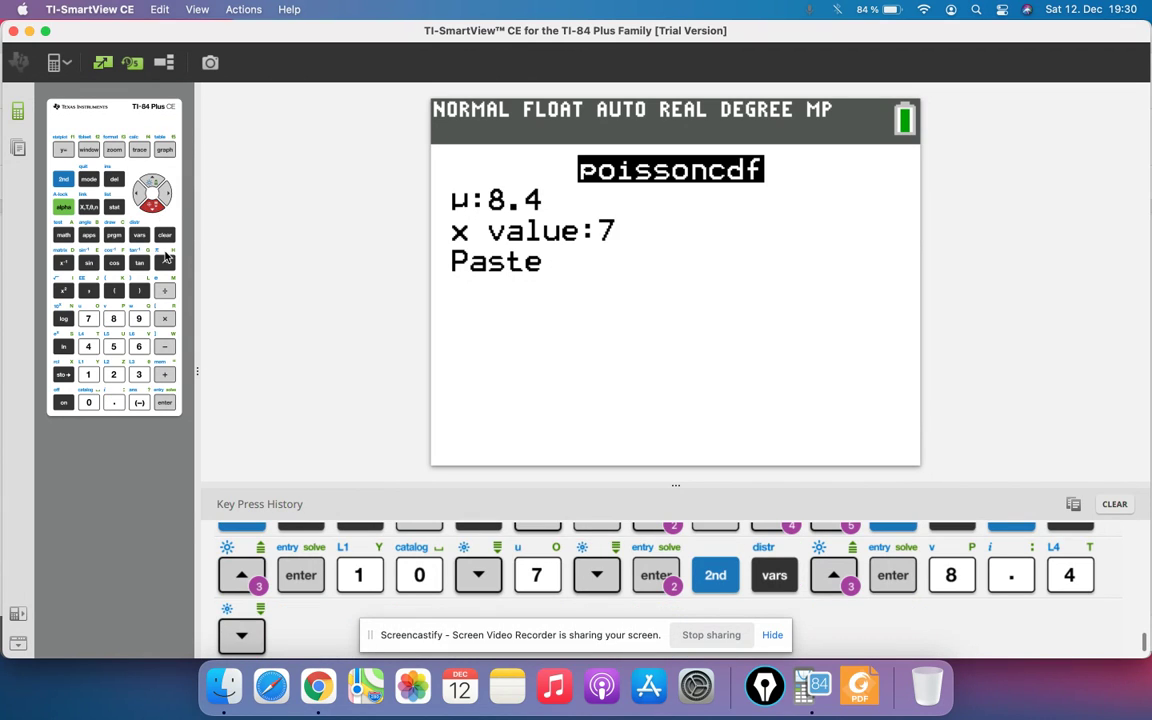
left_click(139, 318)
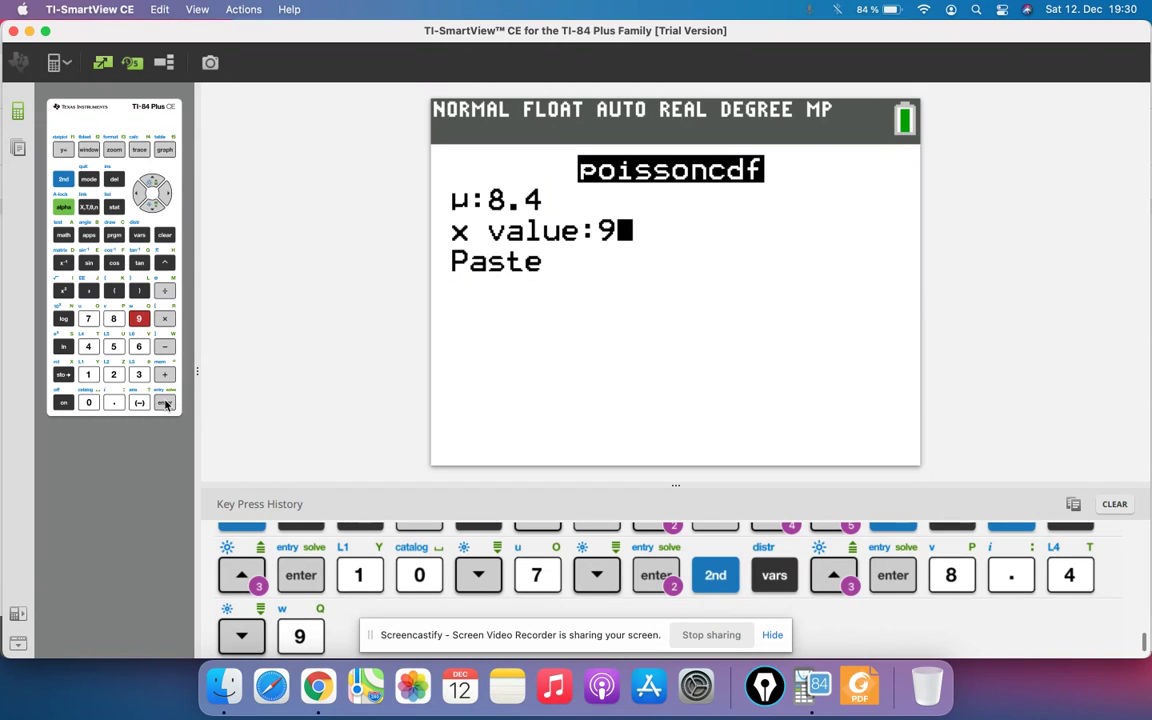
key("super+Tab")
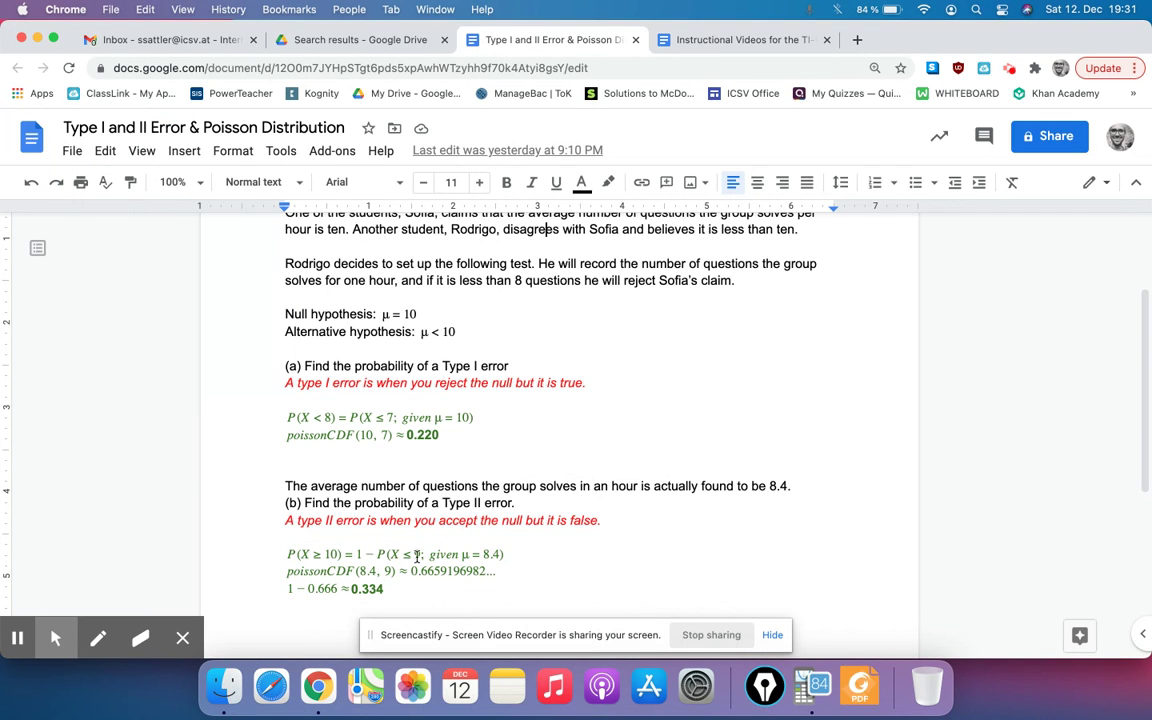
key("super+Tab")
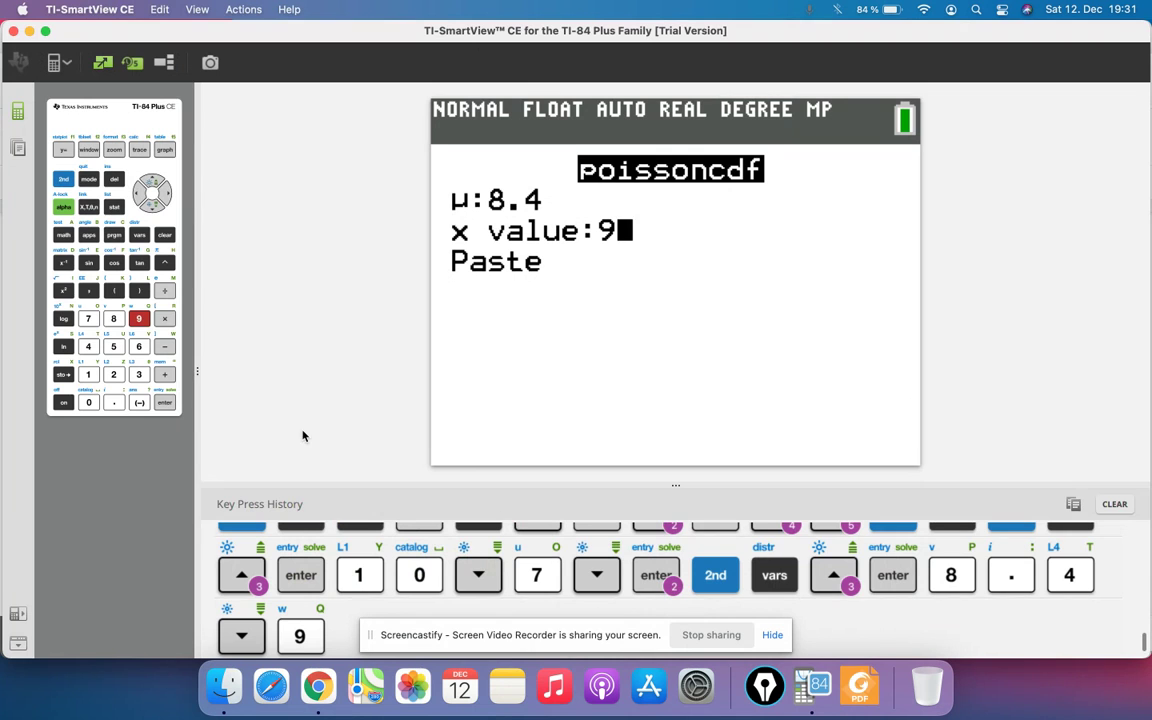
left_click(151, 205)
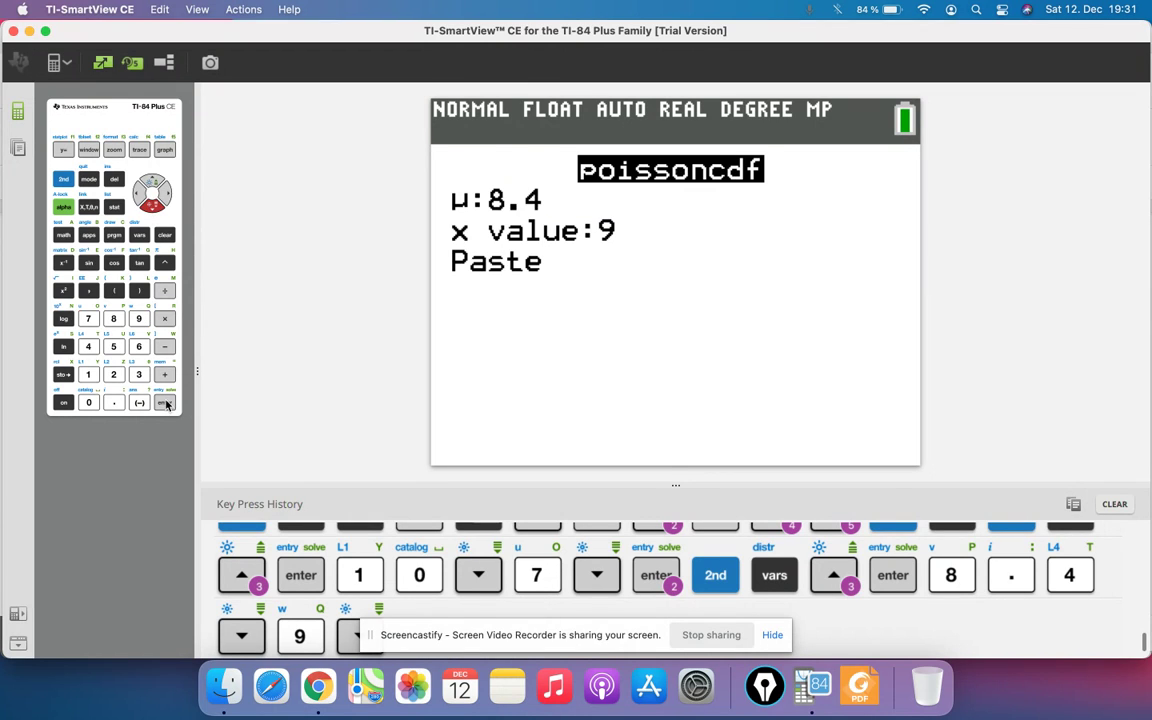
left_click(165, 402)
left_click(165, 402)
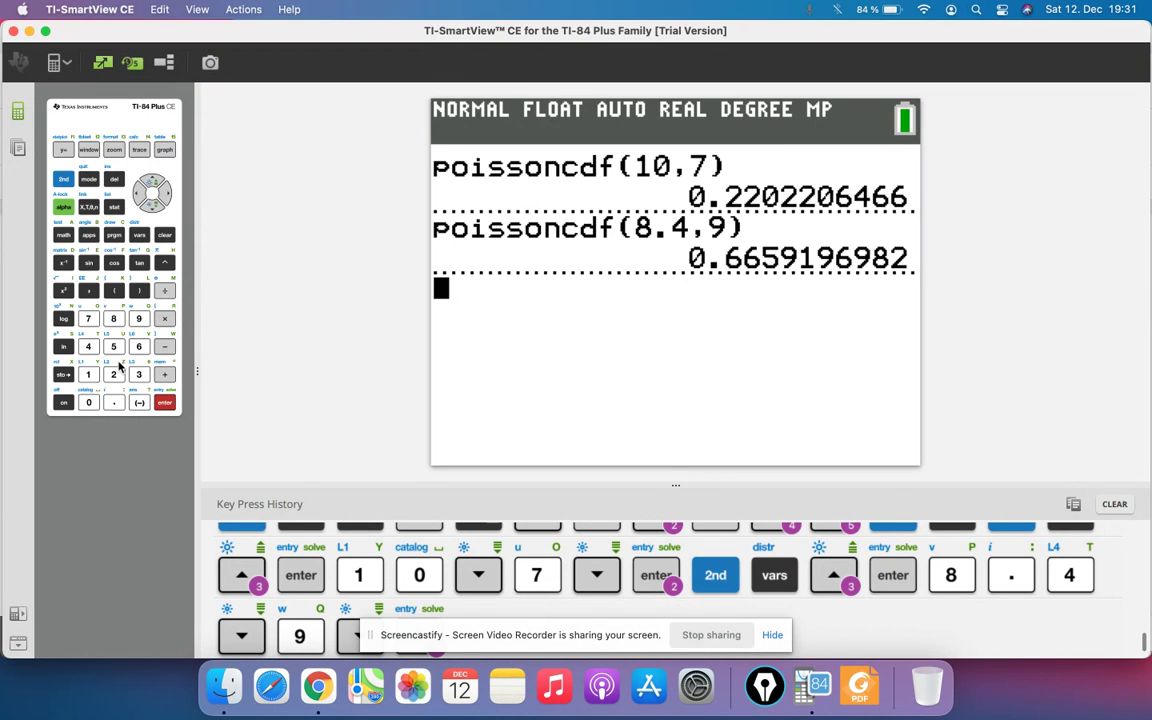
Step: Compute 1−Ans = 0.3340803018 and return to the Google Doc to compare
left_click(88, 375)
left_click(165, 346)
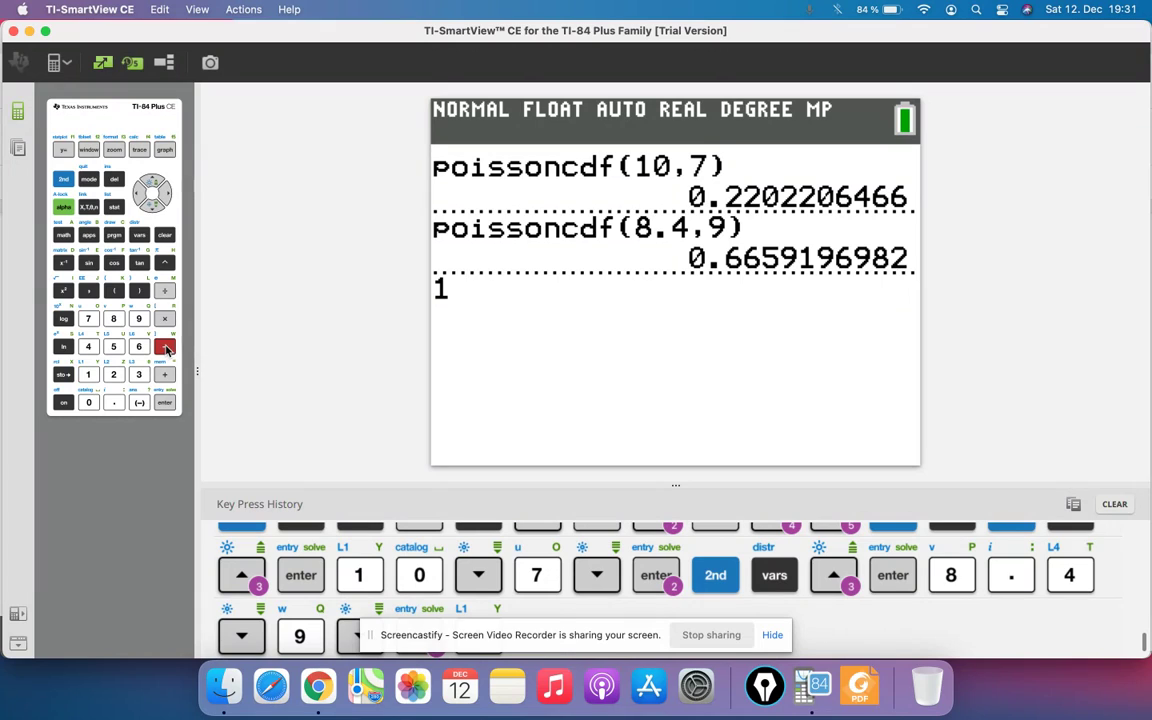
left_click(64, 180)
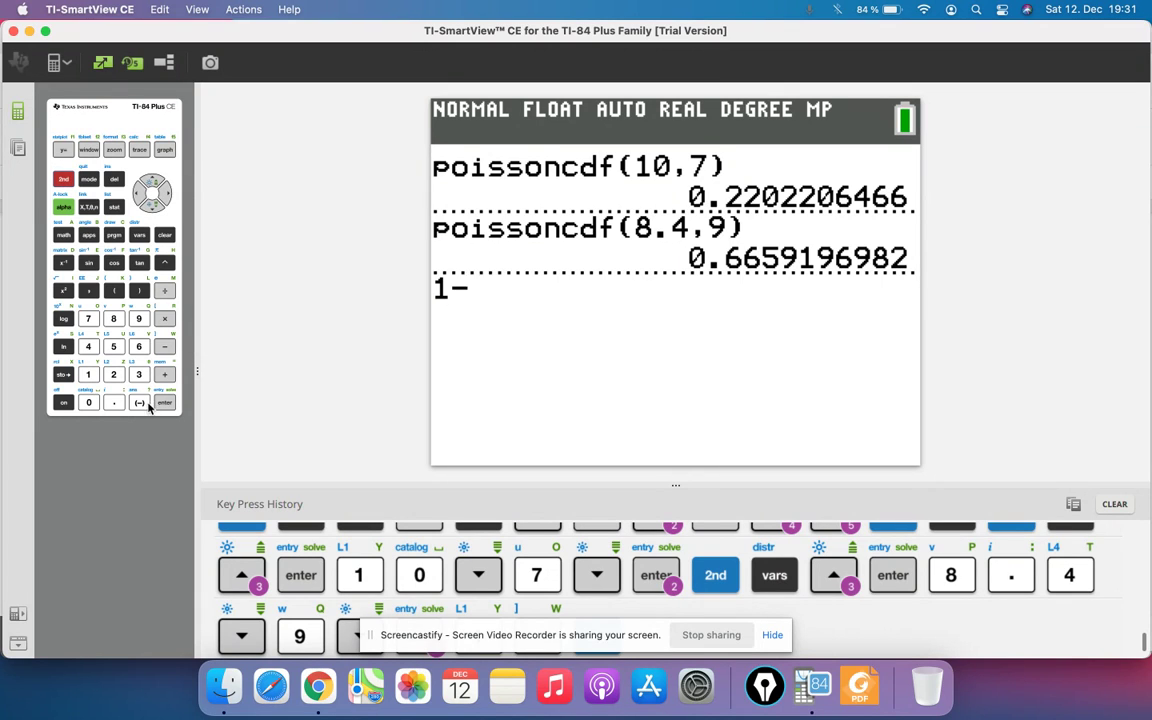
left_click(140, 403)
left_click(165, 402)
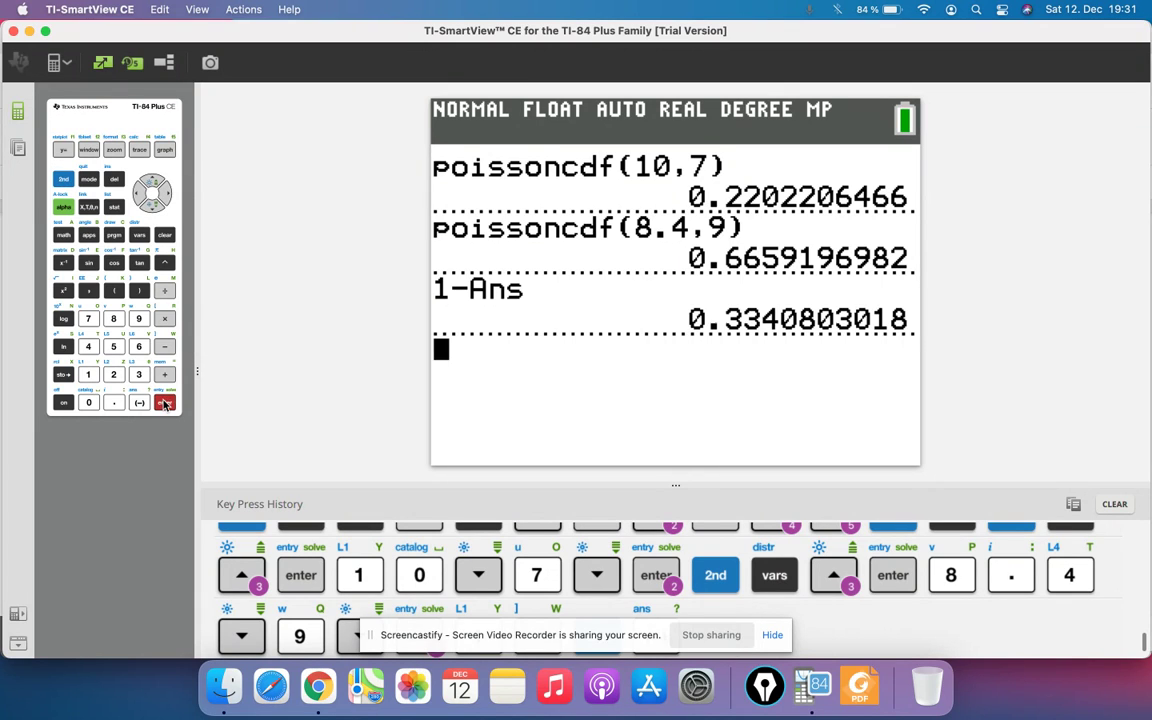
key("super+Tab")
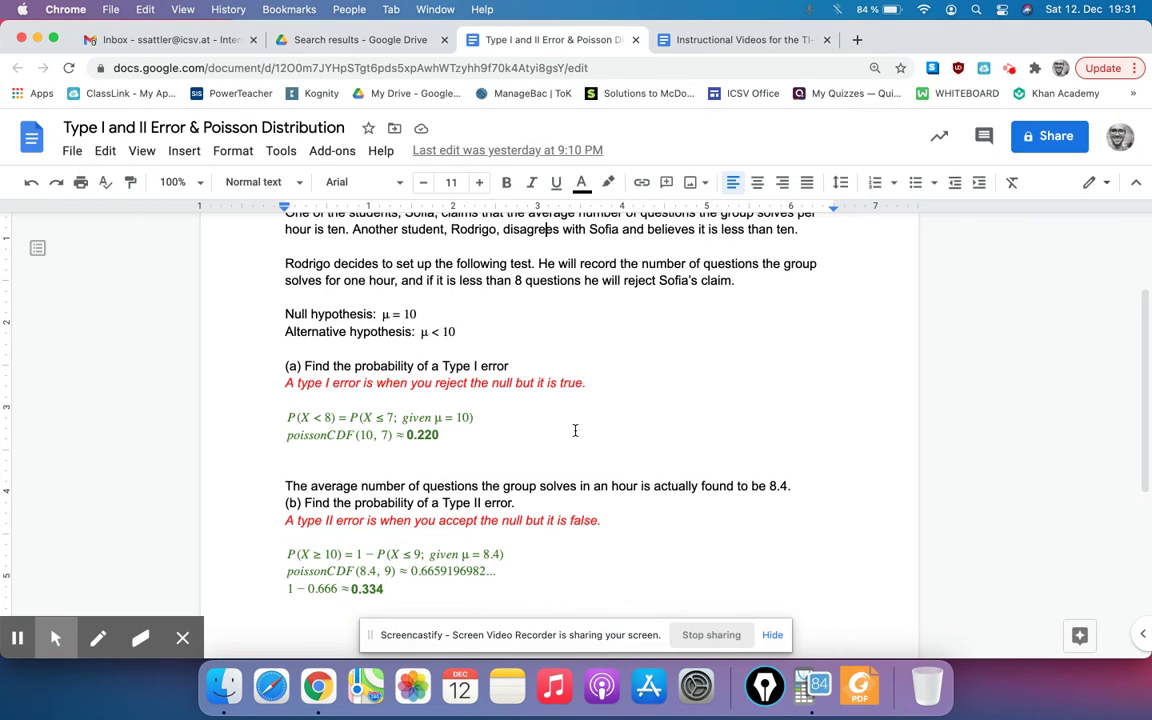